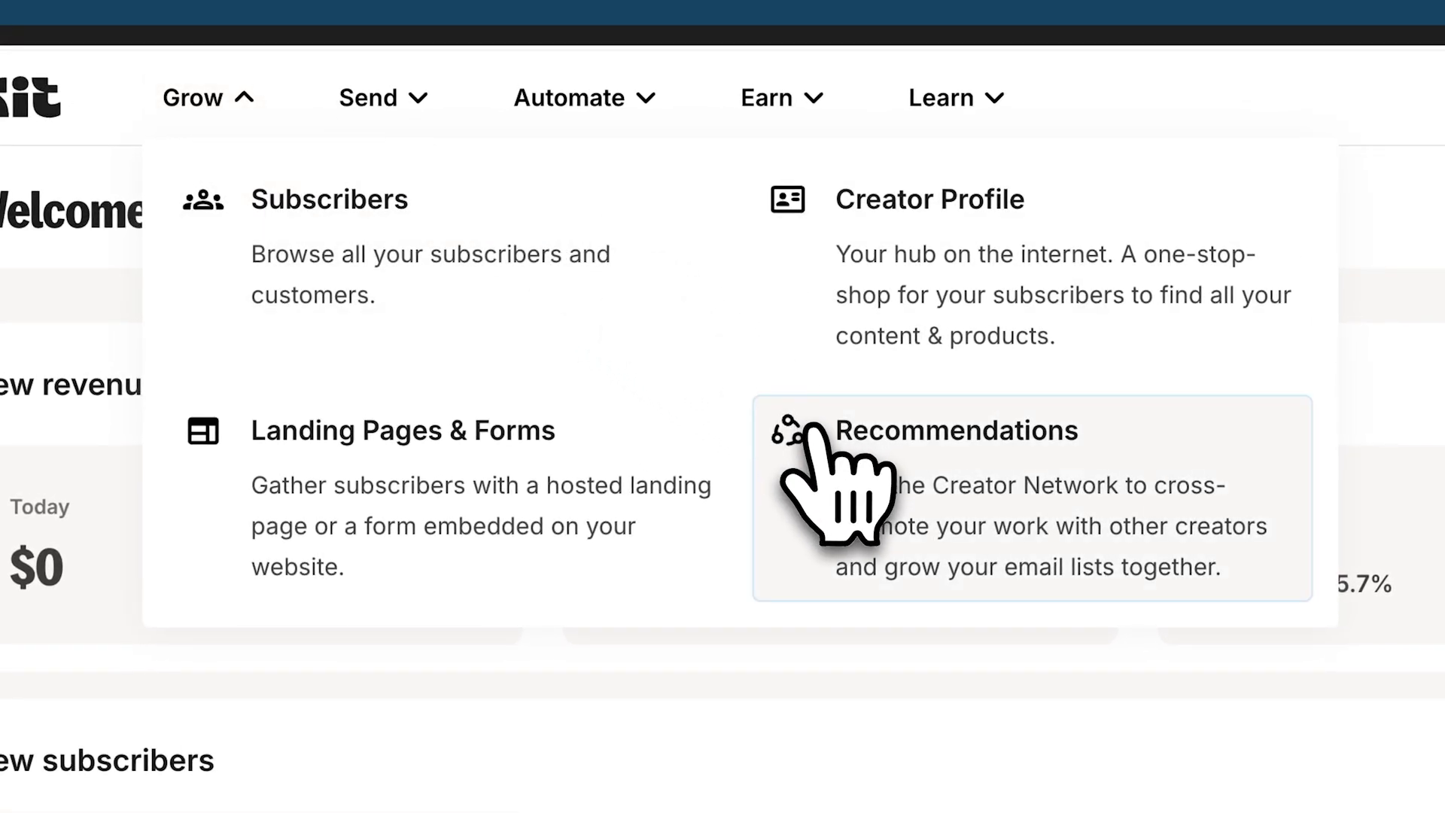
Open the creator recommendations area and browse the featured creators and shared connections.
{"action": "left_click", "coordinate": [815, 428]}
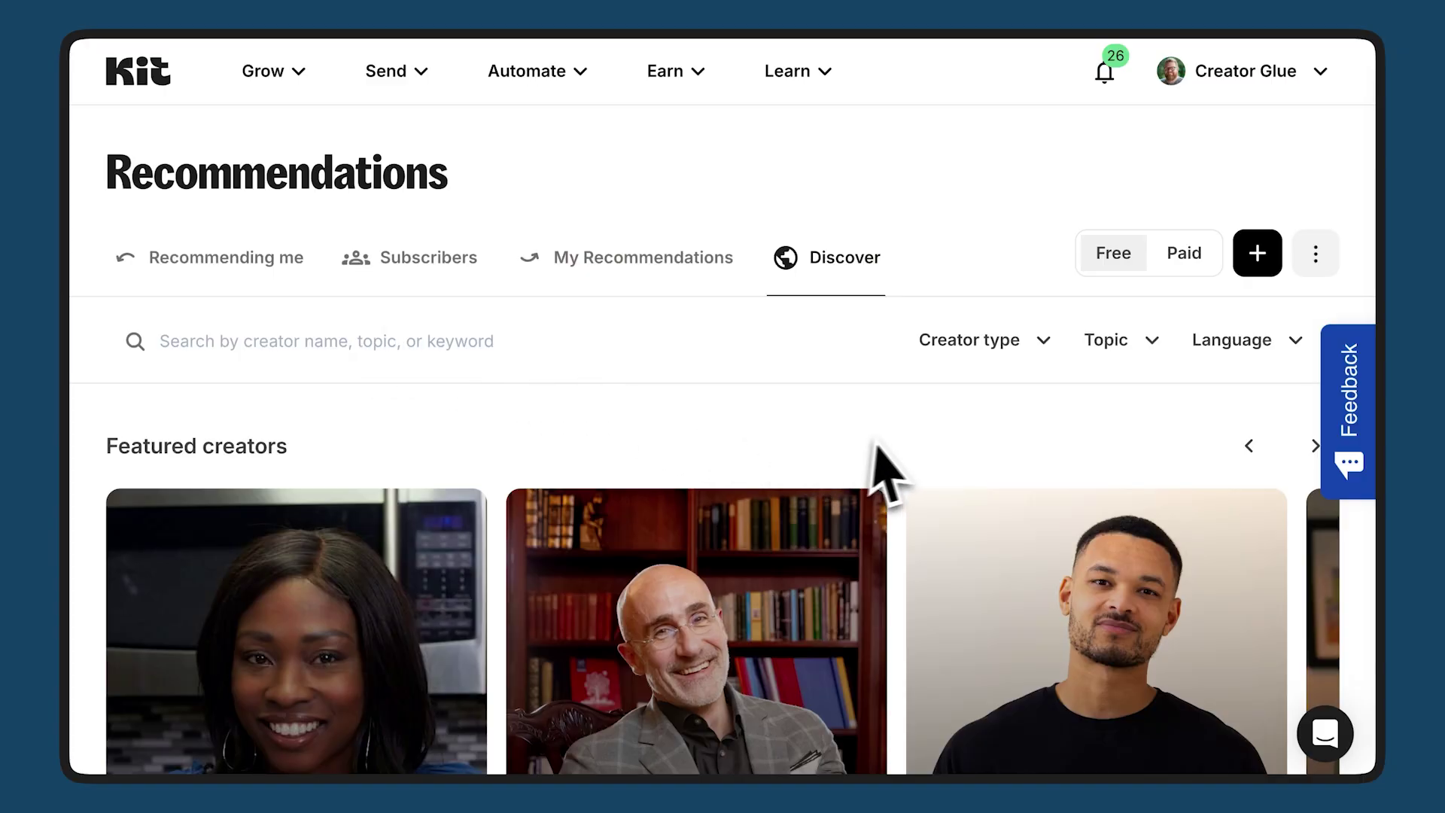
{"action": "scroll", "coordinate": [877, 451], "scroll_direction": "down", "scroll_amount": 4}
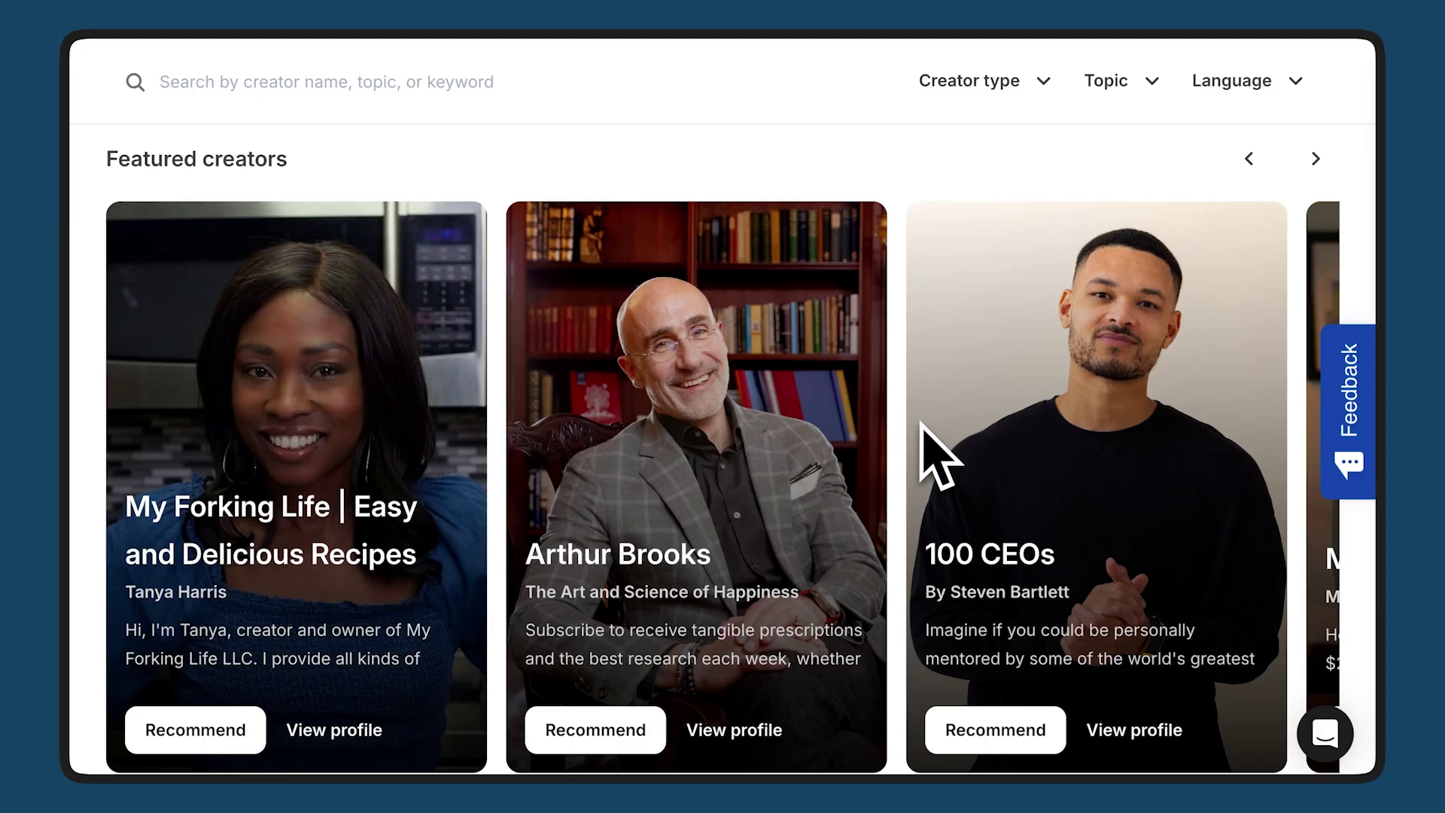
{"action": "scroll", "coordinate": [933, 451], "scroll_direction": "down", "scroll_amount": 10}
{"action": "left_click", "coordinate": [1316, 202]}
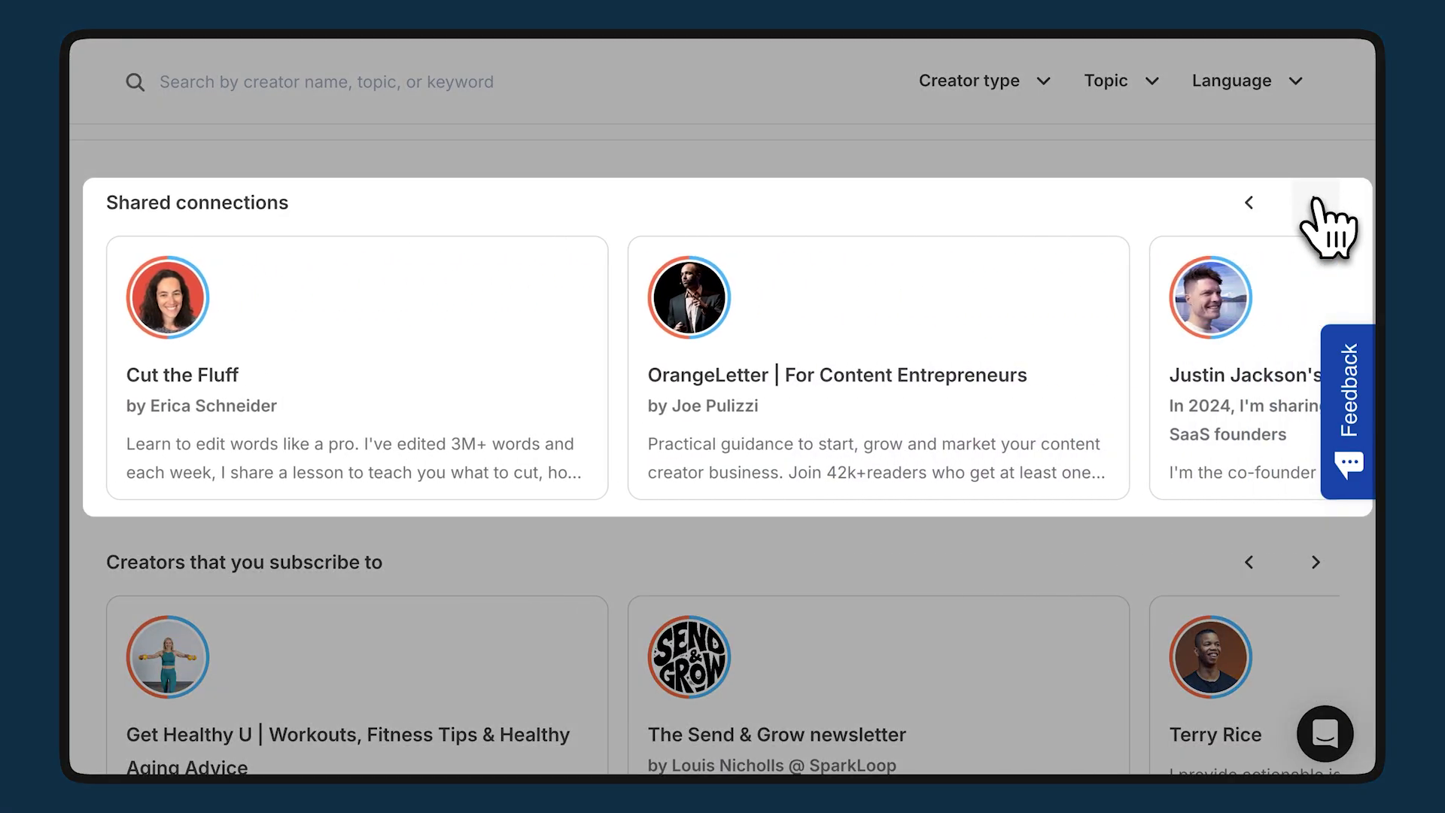
{"action": "left_click", "coordinate": [1317, 207]}
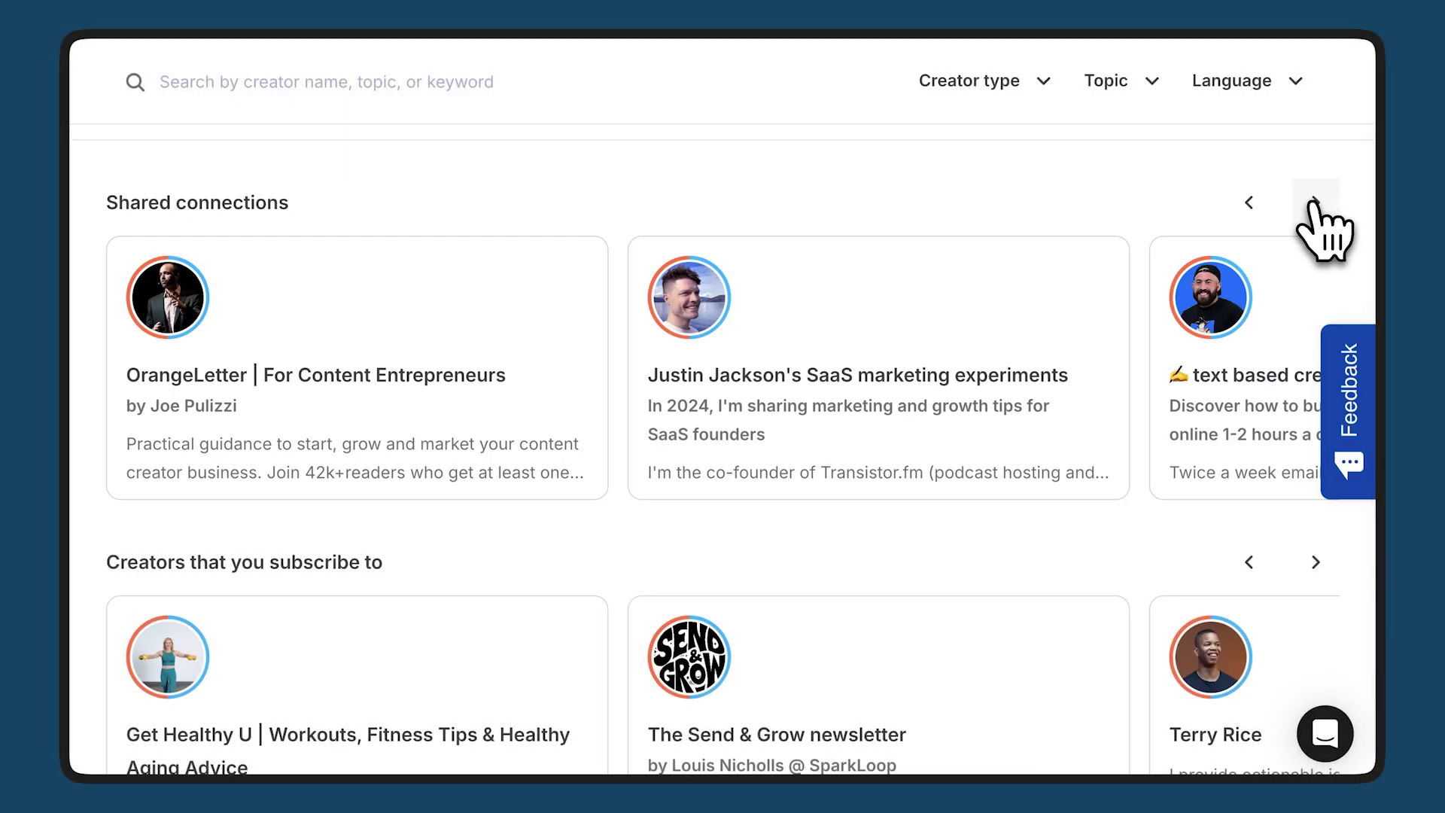
Browse the creators you subscribe to and the creators that subscribe to you.
{"action": "scroll", "coordinate": [1118, 560], "scroll_direction": "down", "scroll_amount": 4}
{"action": "scroll", "coordinate": [1117, 561], "scroll_direction": "down", "scroll_amount": 1}
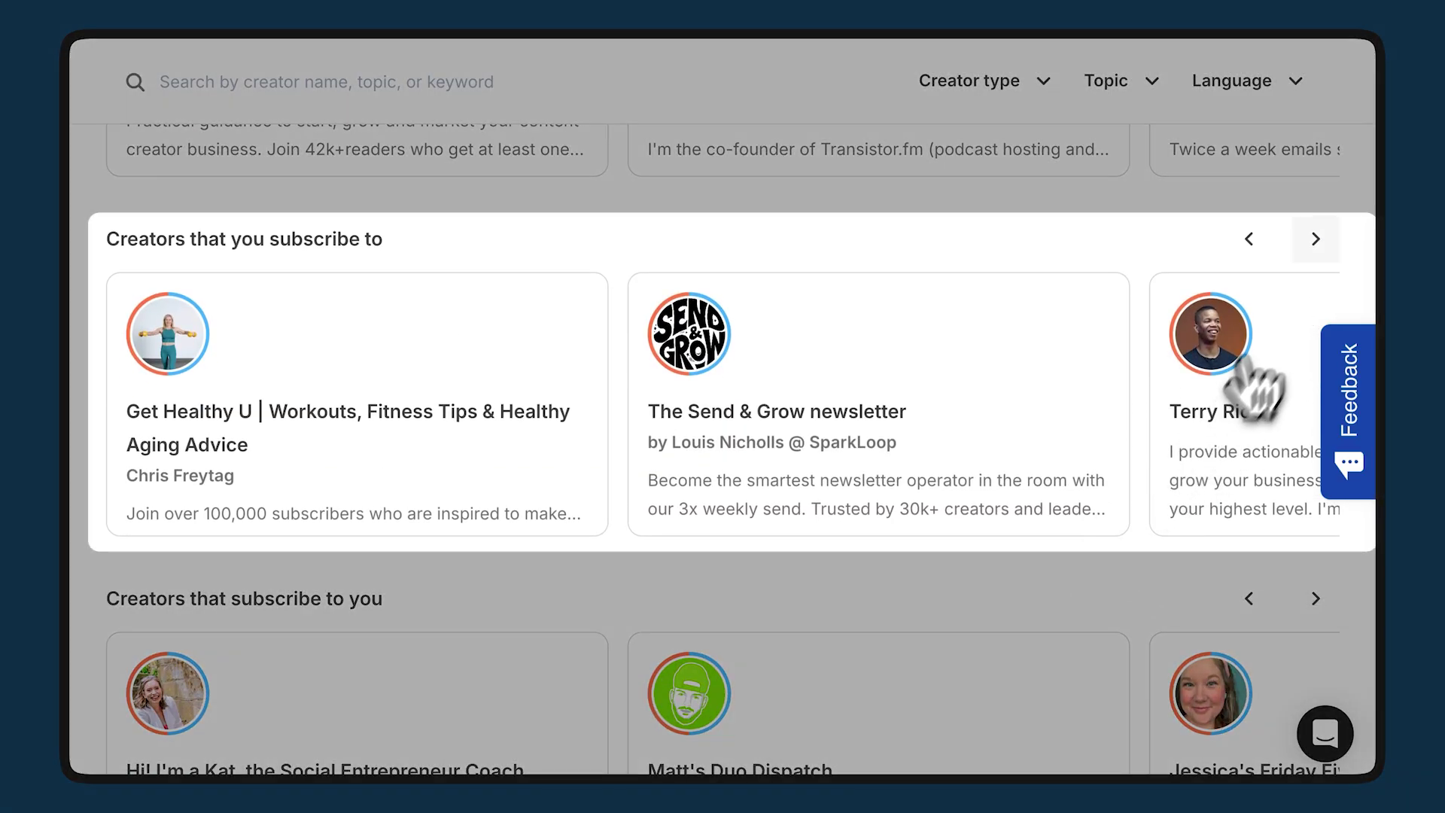
{"action": "left_click", "coordinate": [1319, 249]}
{"action": "scroll", "coordinate": [1098, 213], "scroll_direction": "down", "scroll_amount": 4}
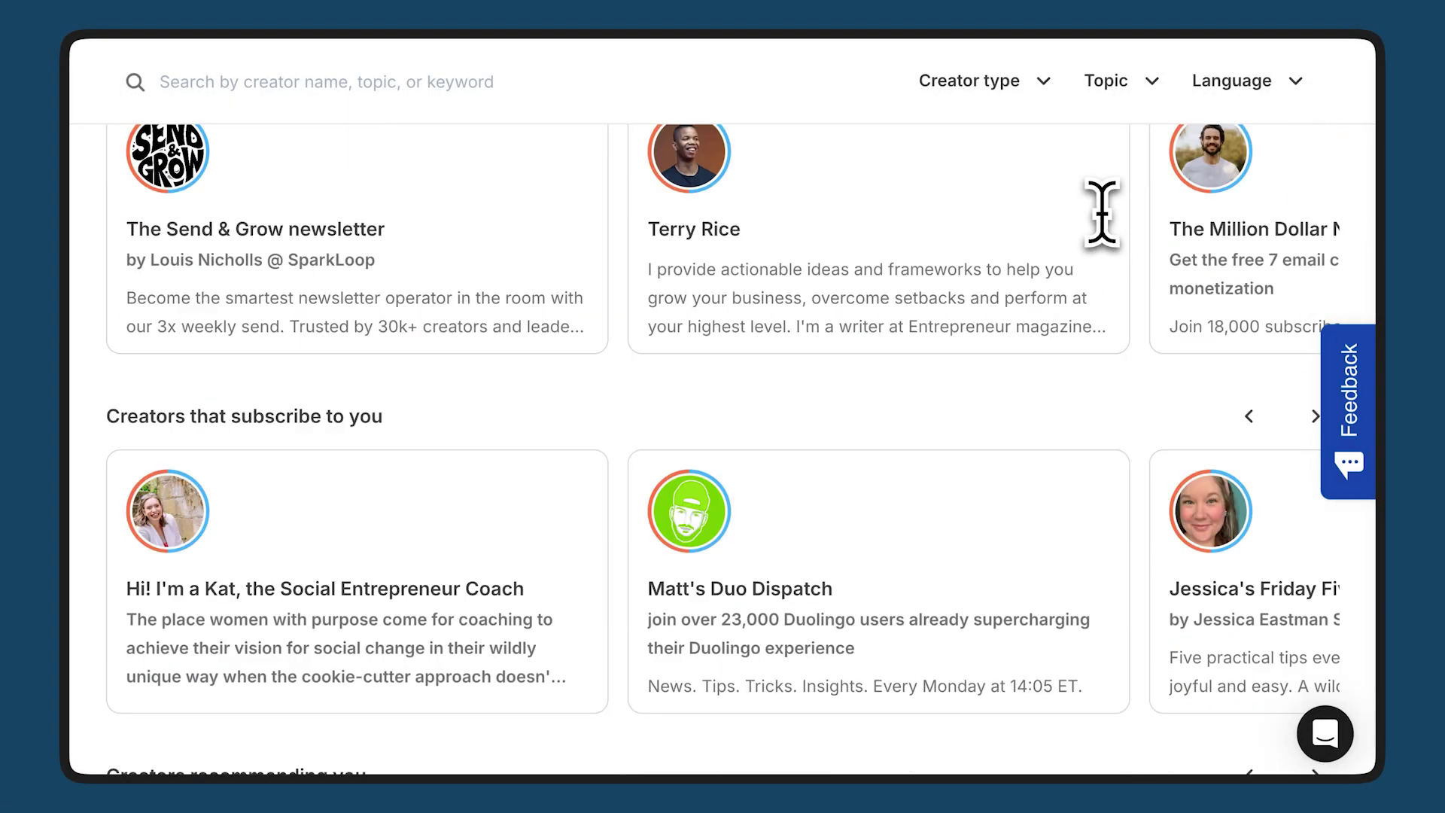
{"action": "scroll", "coordinate": [1093, 211], "scroll_direction": "down", "scroll_amount": 1}
{"action": "left_click", "coordinate": [1313, 255]}
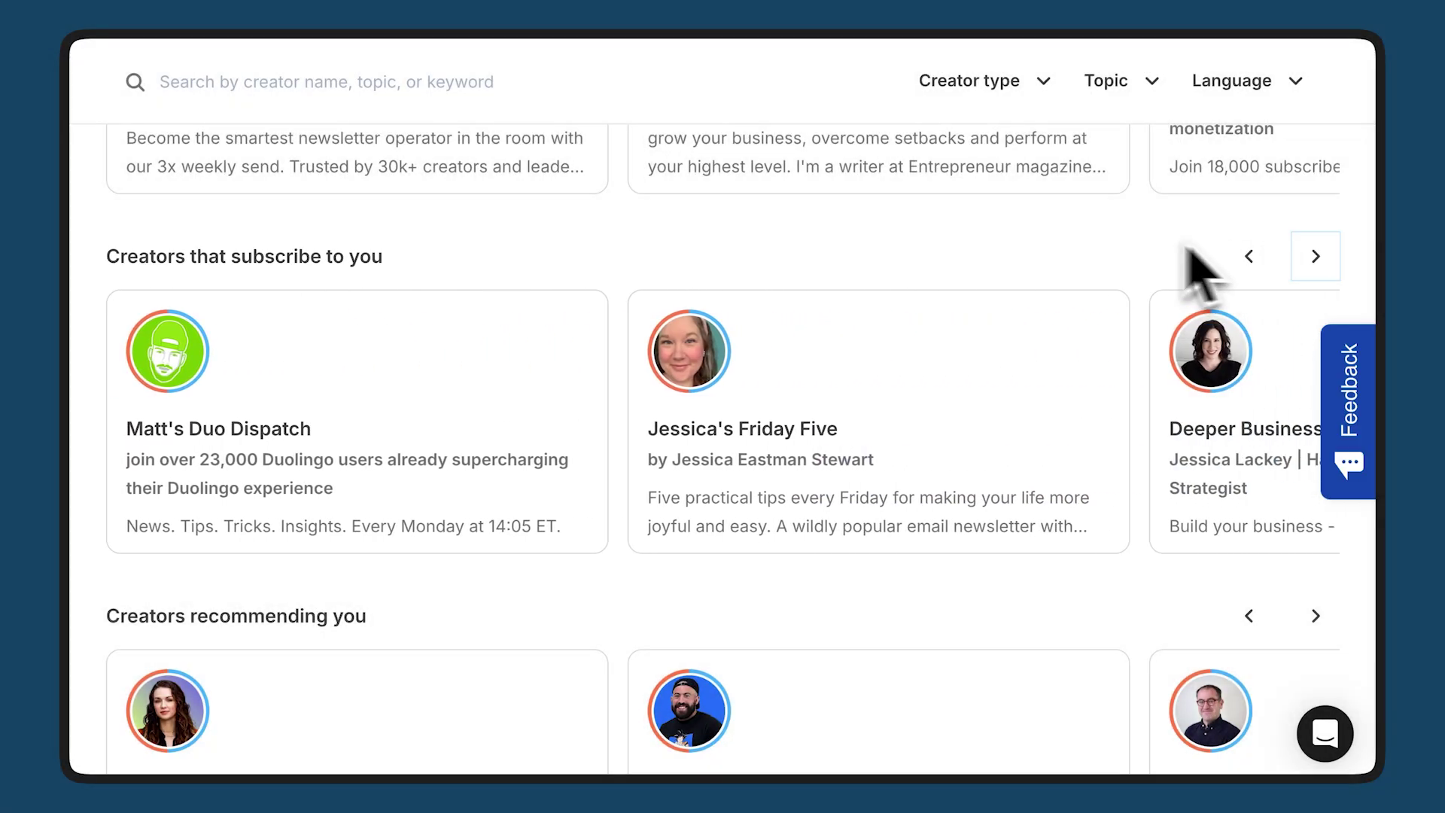
Browse the creators recommending you, check a creator's consistency badge, and look through the creators recommended for you.
{"action": "scroll", "coordinate": [1074, 258], "scroll_direction": "down", "scroll_amount": 5}
{"action": "left_click", "coordinate": [1316, 284]}
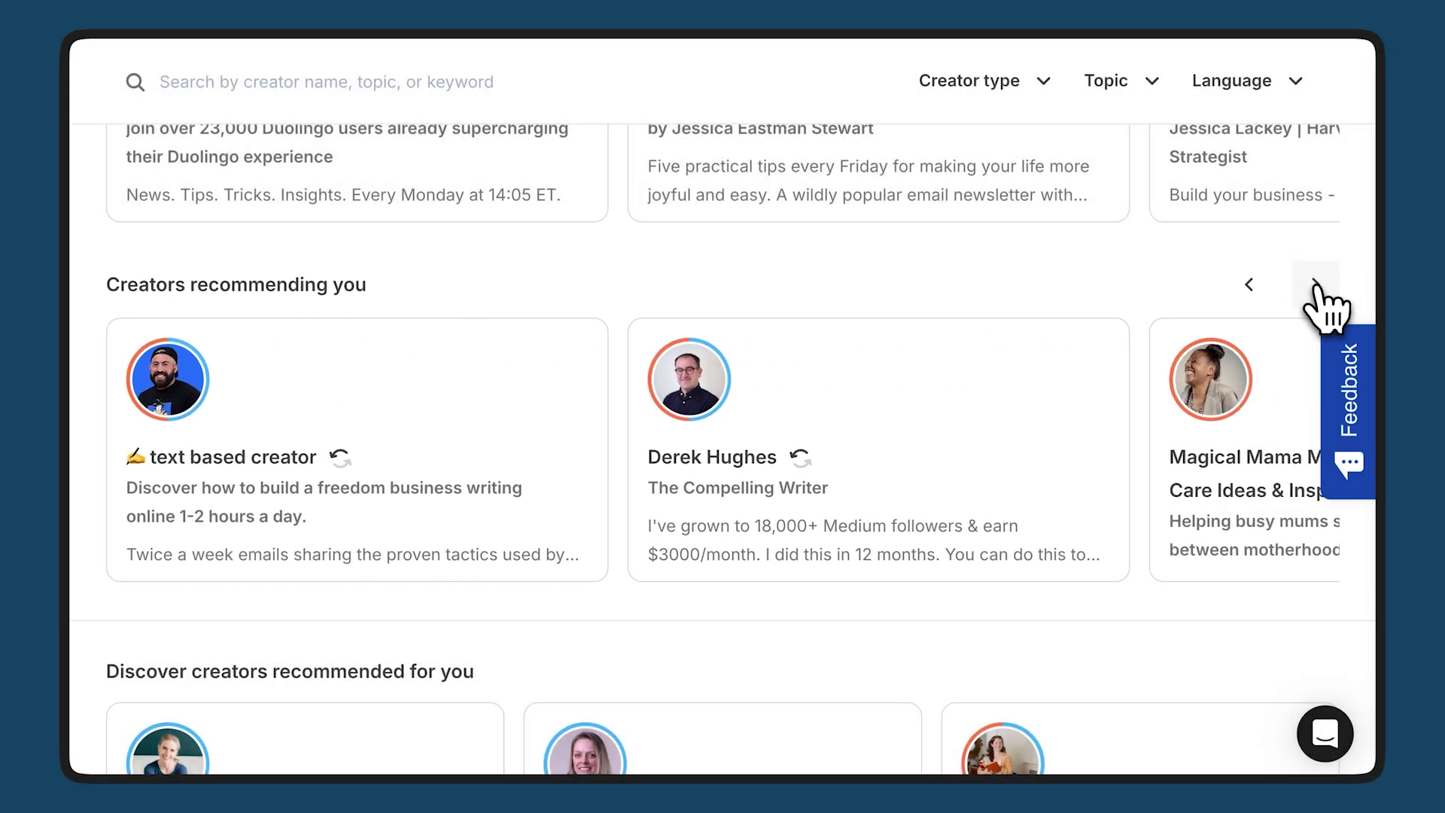
{"action": "left_click", "coordinate": [1313, 284]}
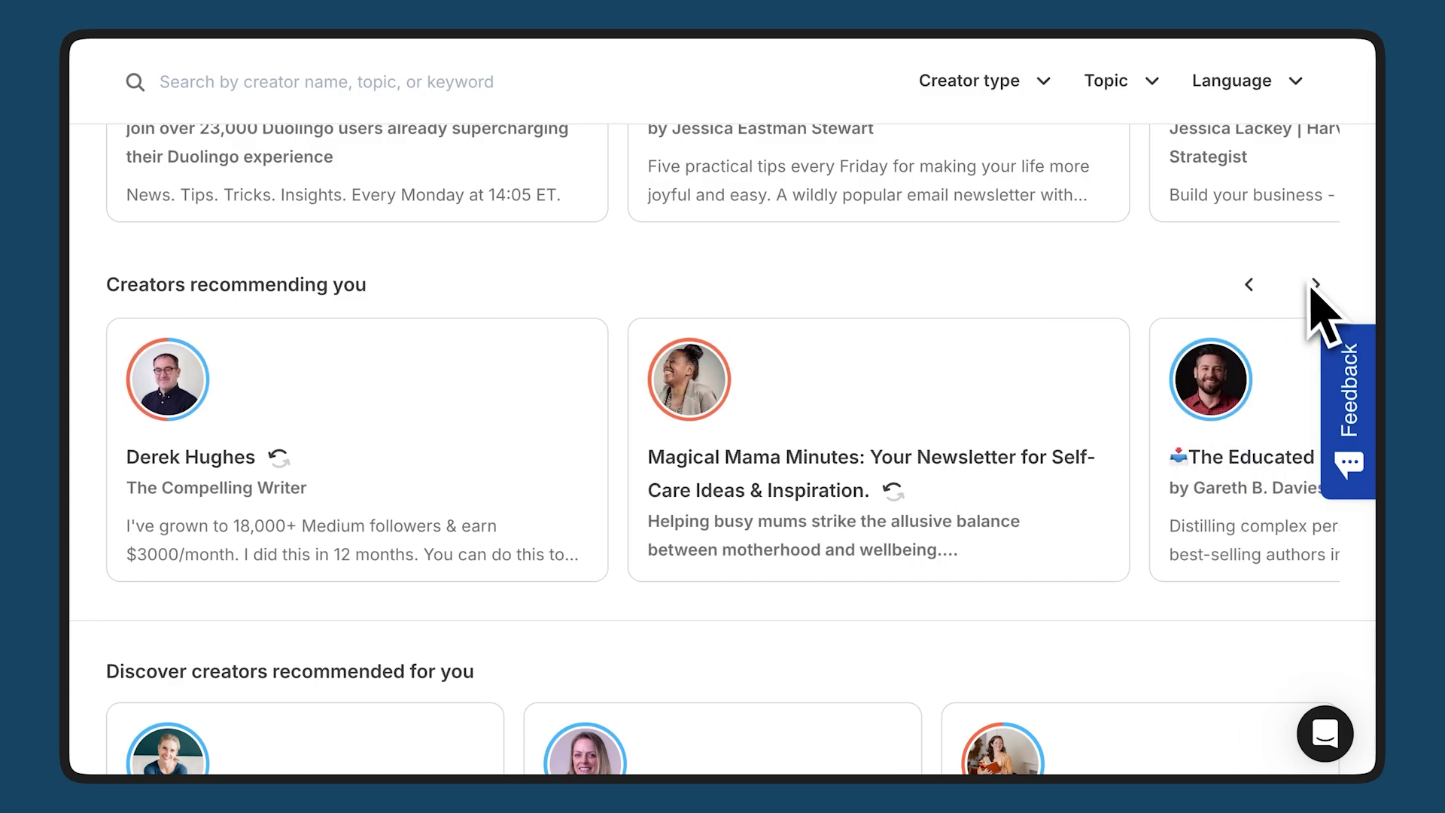
{"action": "mouse_move", "coordinate": [712, 394]}
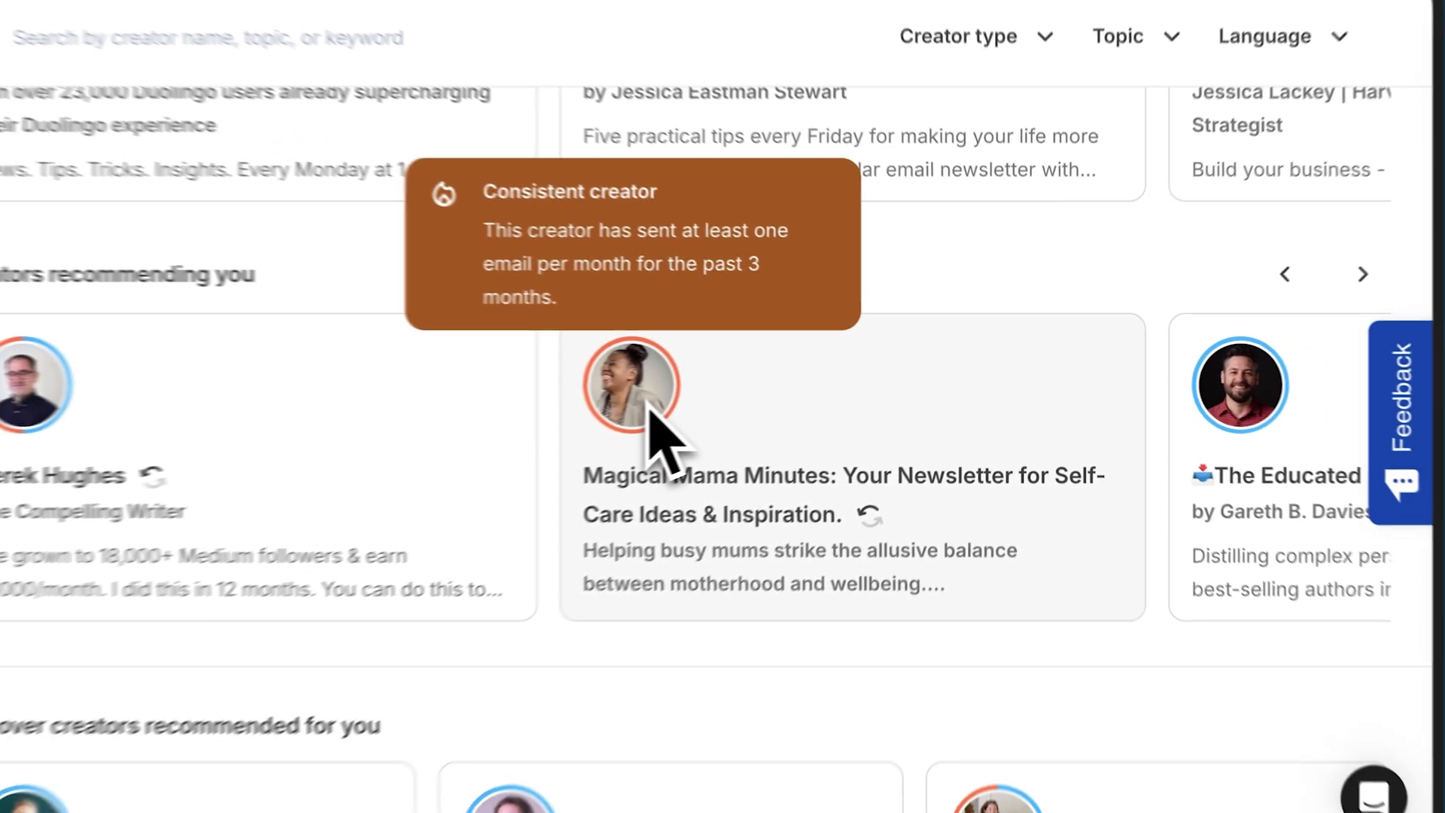
{"action": "scroll", "coordinate": [514, 421], "scroll_direction": "down", "scroll_amount": 5}
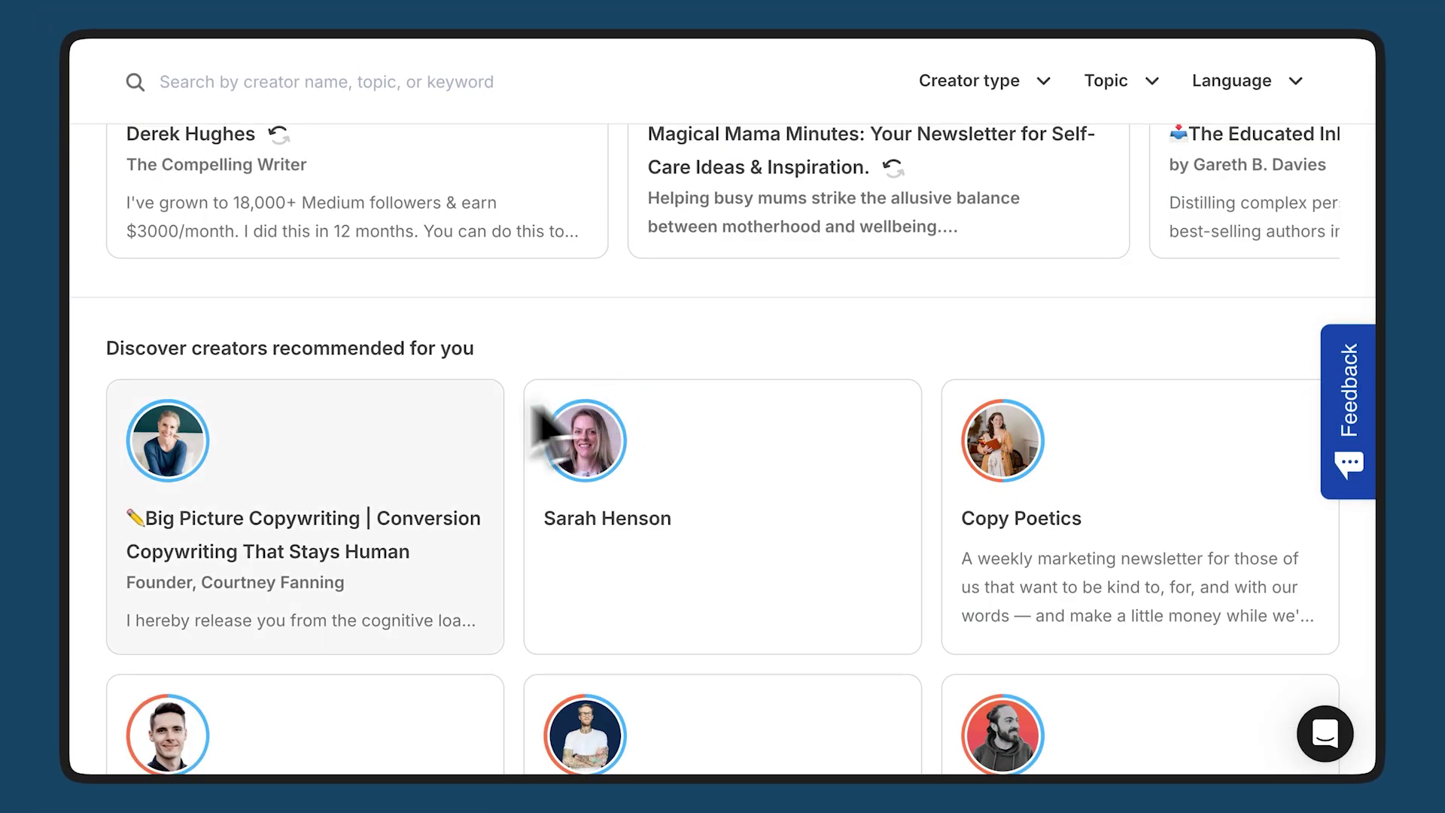
{"action": "mouse_move", "coordinate": [180, 452]}
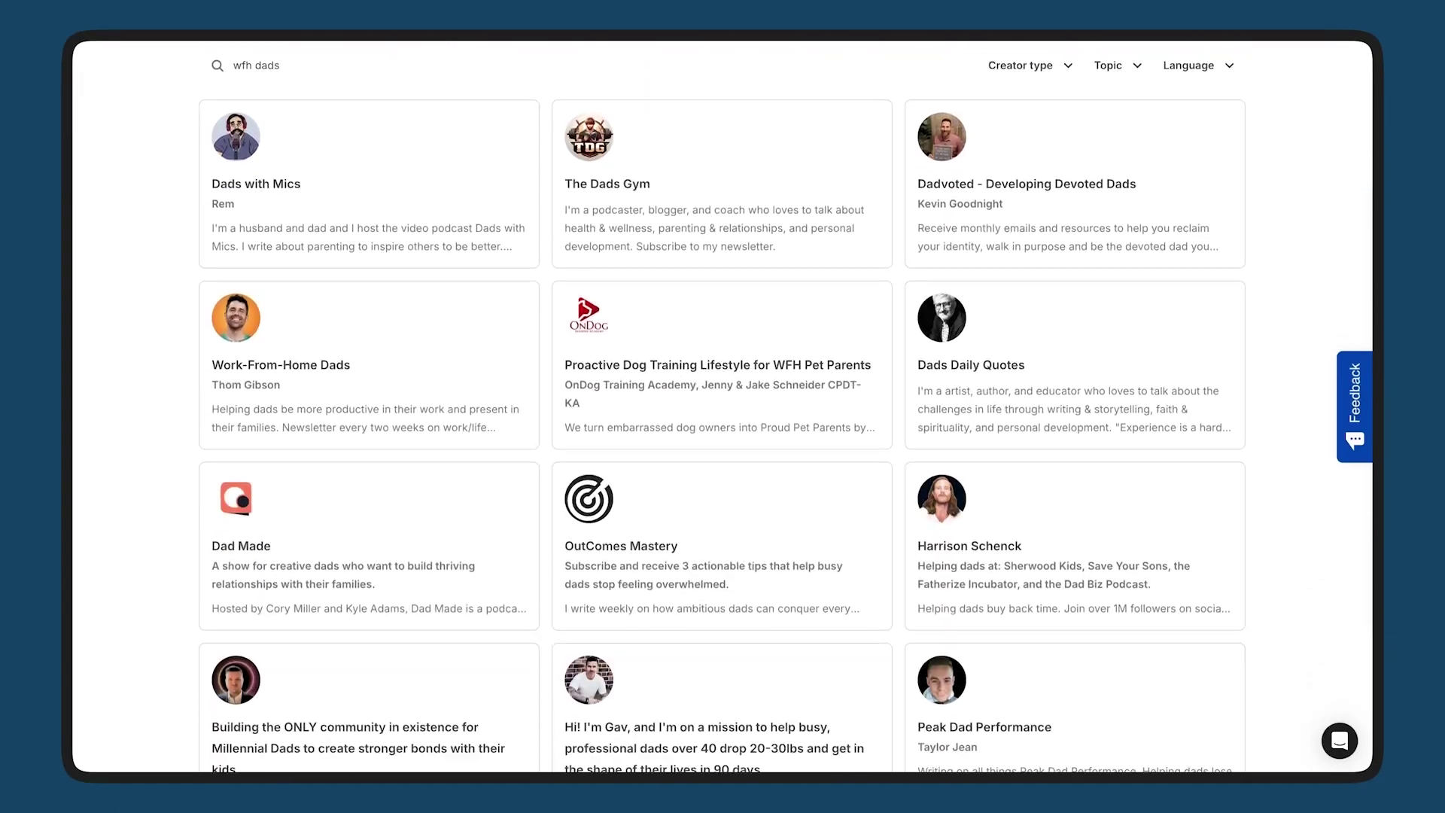
Add a recommendation for the Work-From-Home Dads newsletter from the "wfh dads" search results.
{"action": "left_click", "coordinate": [527, 317]}
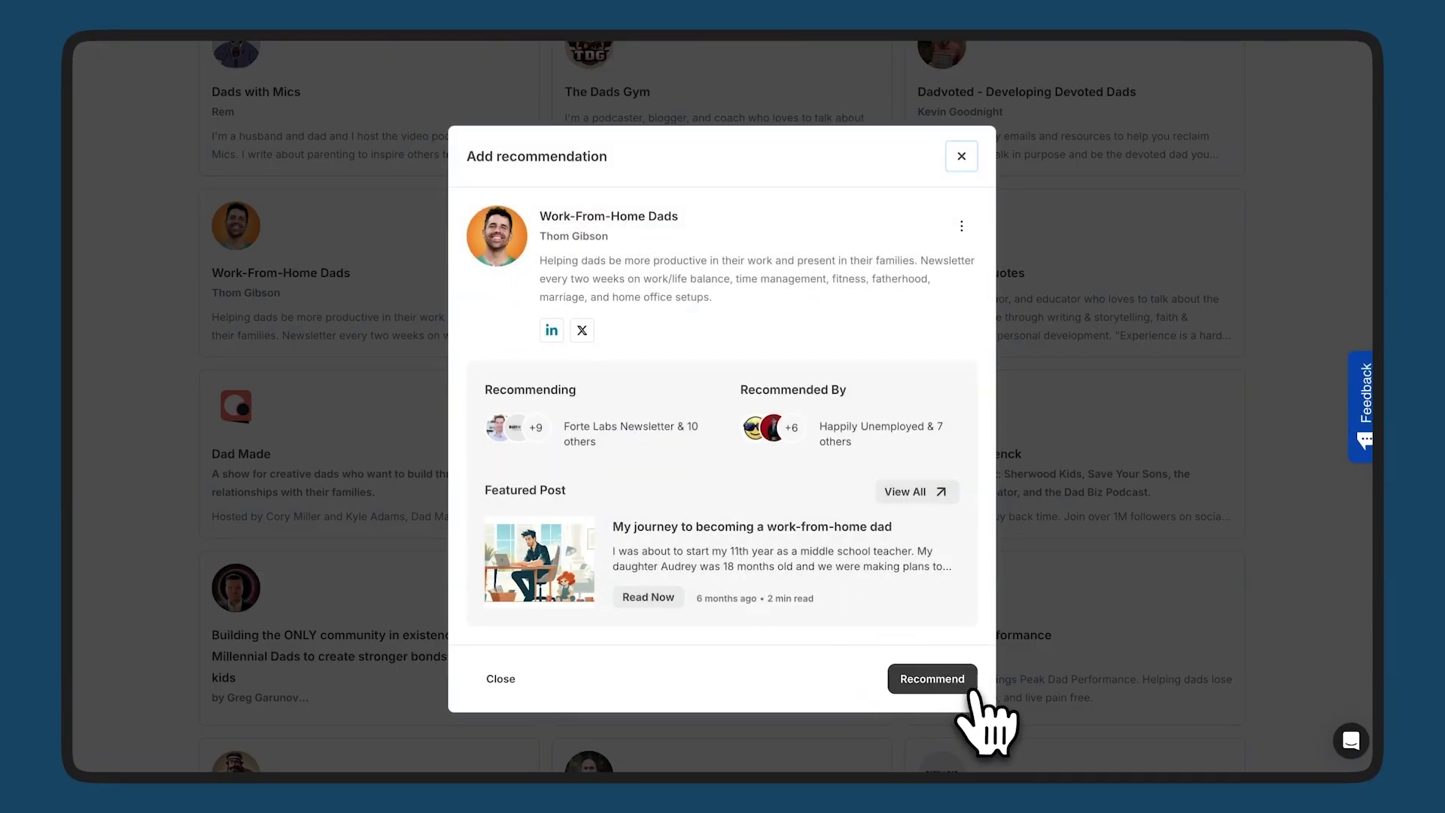
{"action": "left_click", "coordinate": [971, 689]}
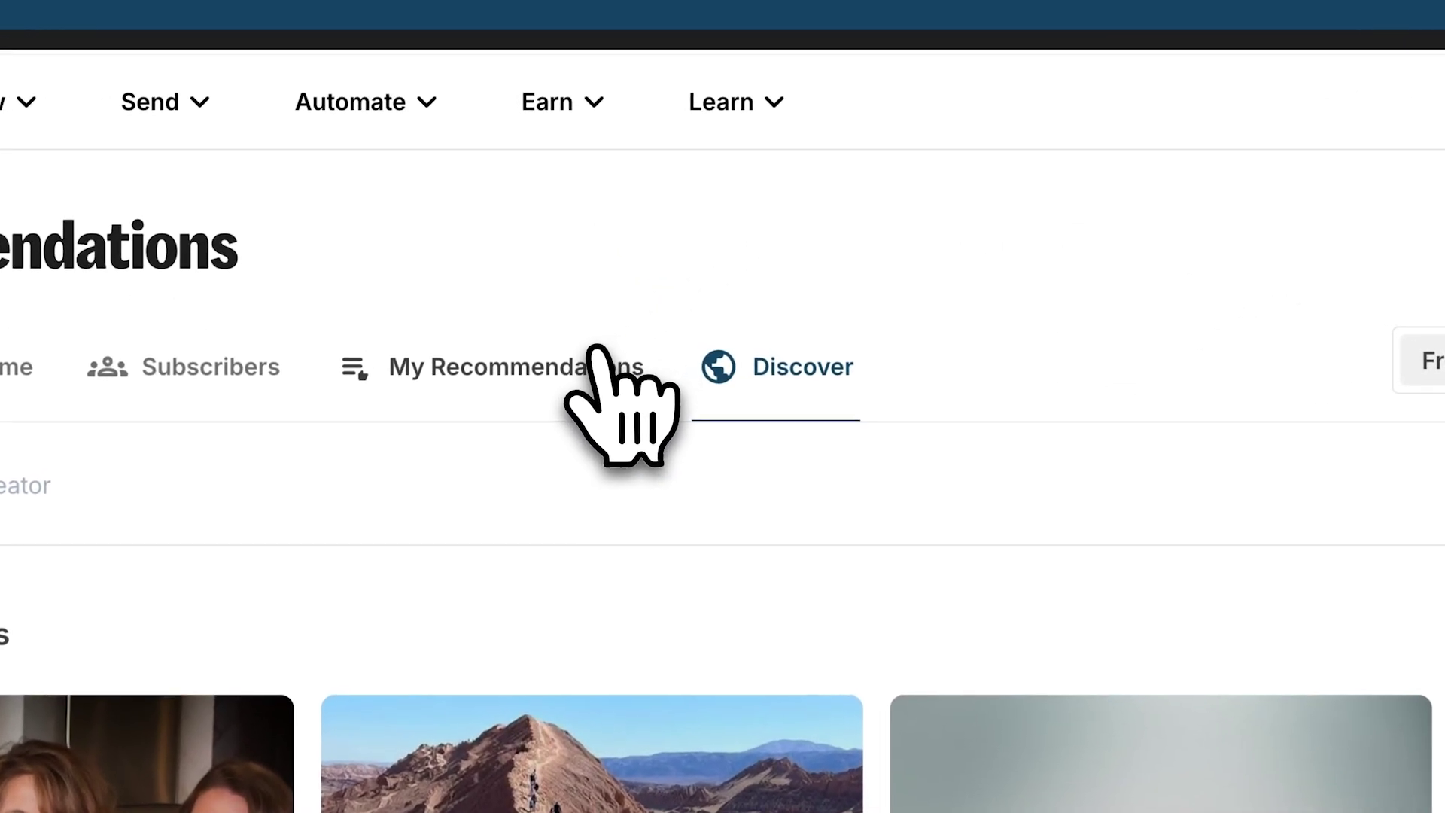
Review the performance of your own recommendations and open the overview of creators recommending you.
{"action": "left_click", "coordinate": [580, 308]}
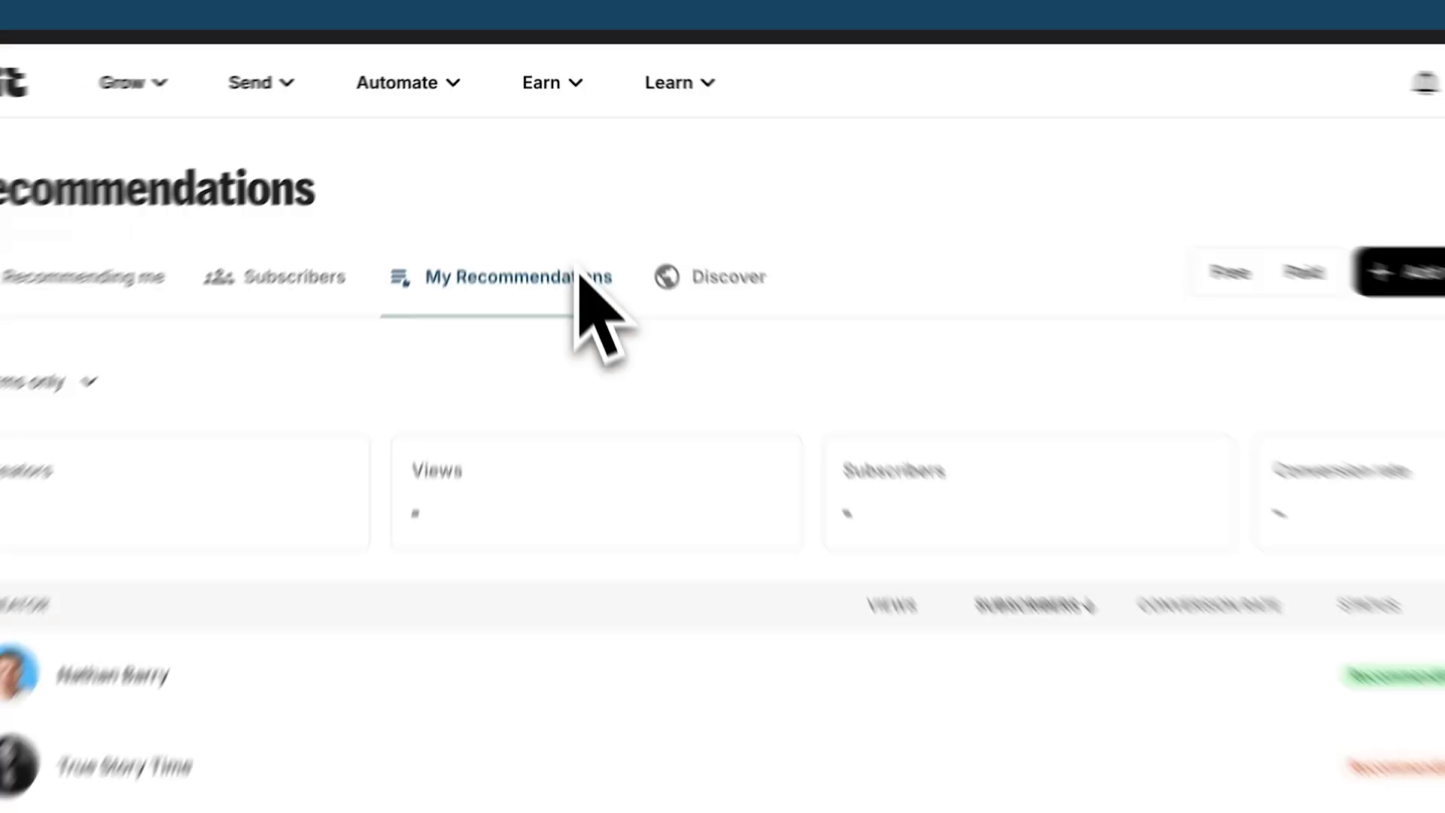
{"action": "scroll", "coordinate": [748, 350], "scroll_direction": "down", "scroll_amount": 2}
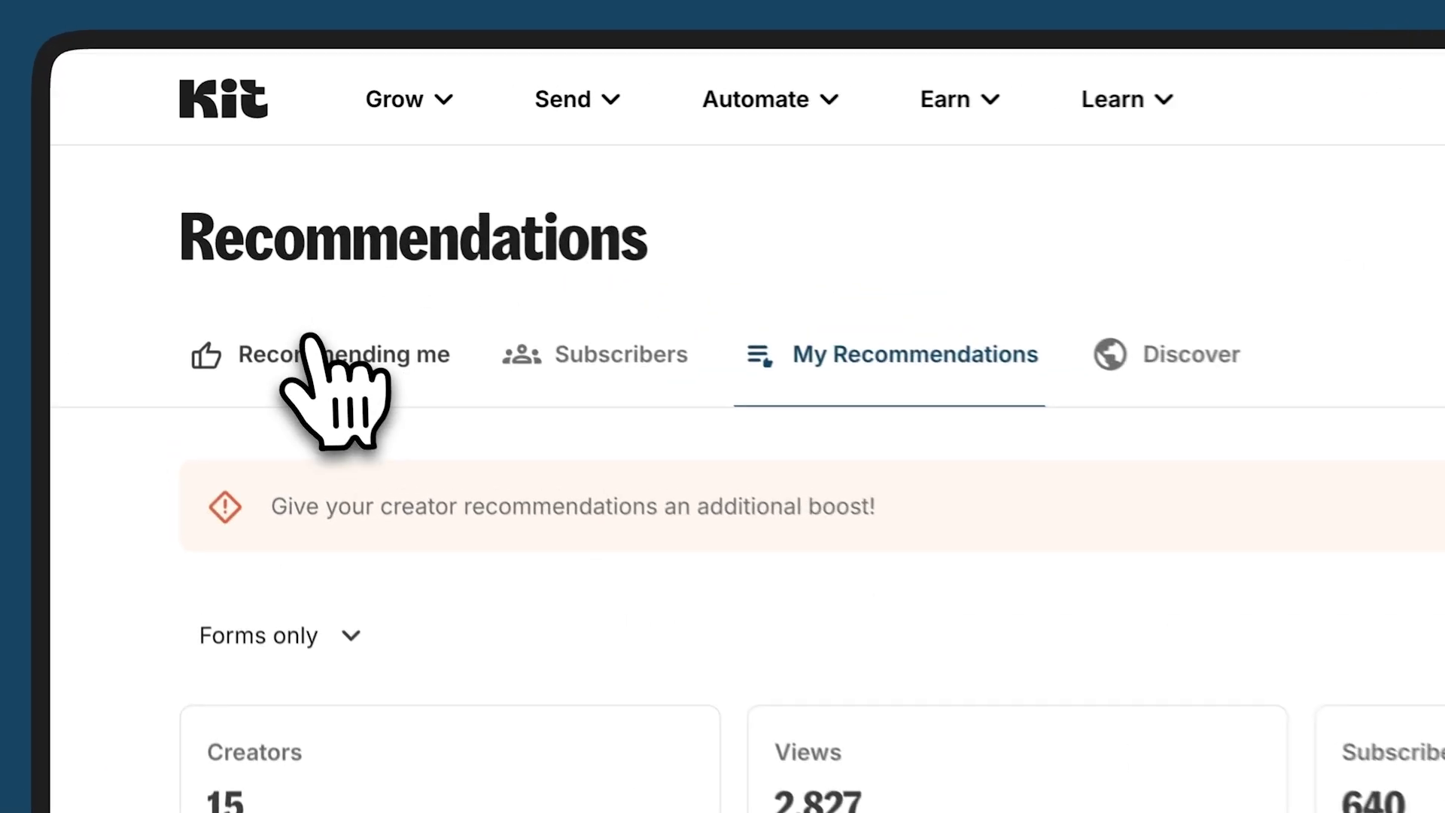
{"action": "left_click", "coordinate": [223, 198]}
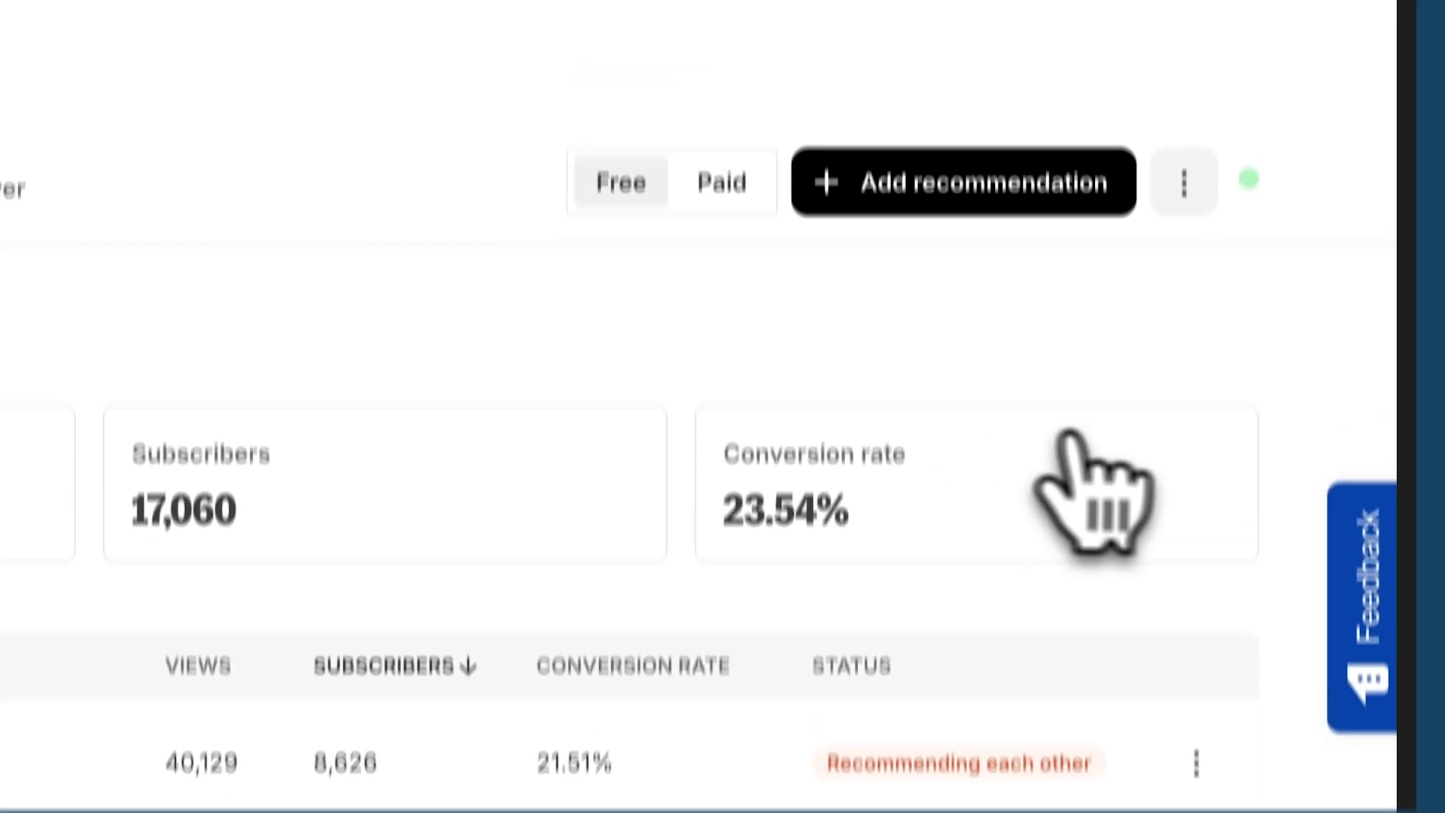
Review the profile and My Recommendations options in the Recommendations settings, and leave without saving.
{"action": "left_click", "coordinate": [1186, 48]}
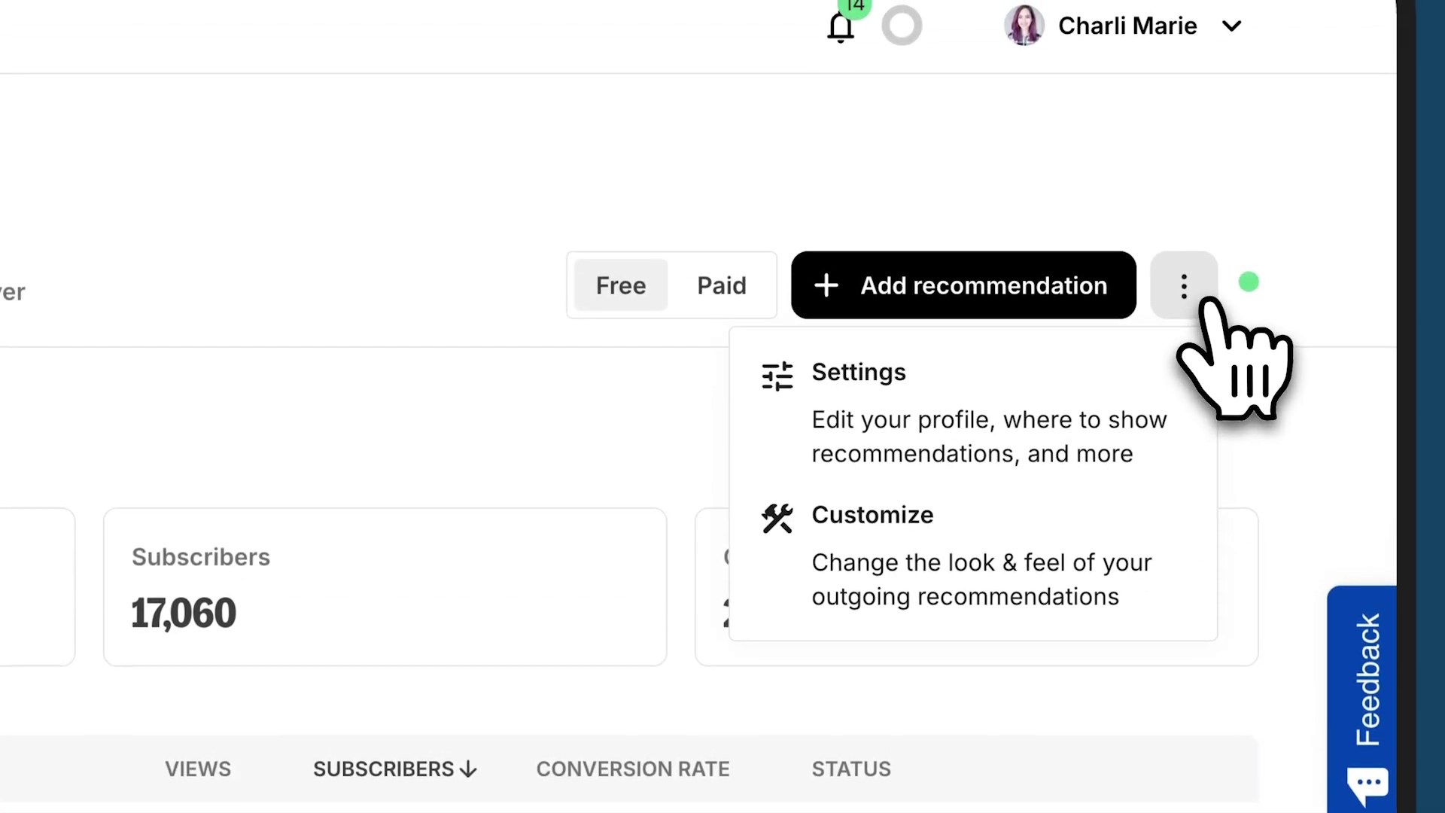
{"action": "left_click", "coordinate": [1082, 395]}
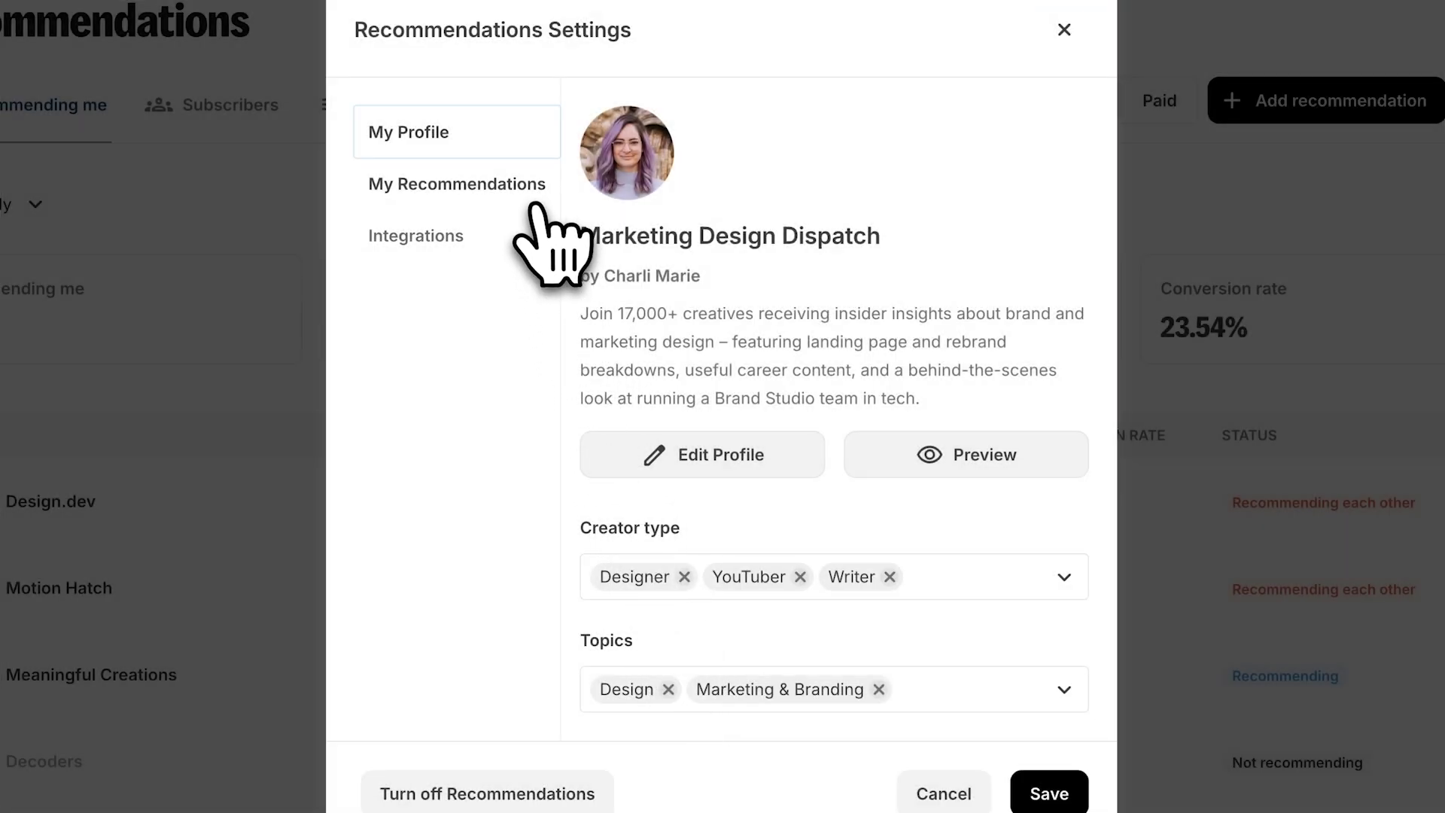
{"action": "left_click", "coordinate": [536, 203]}
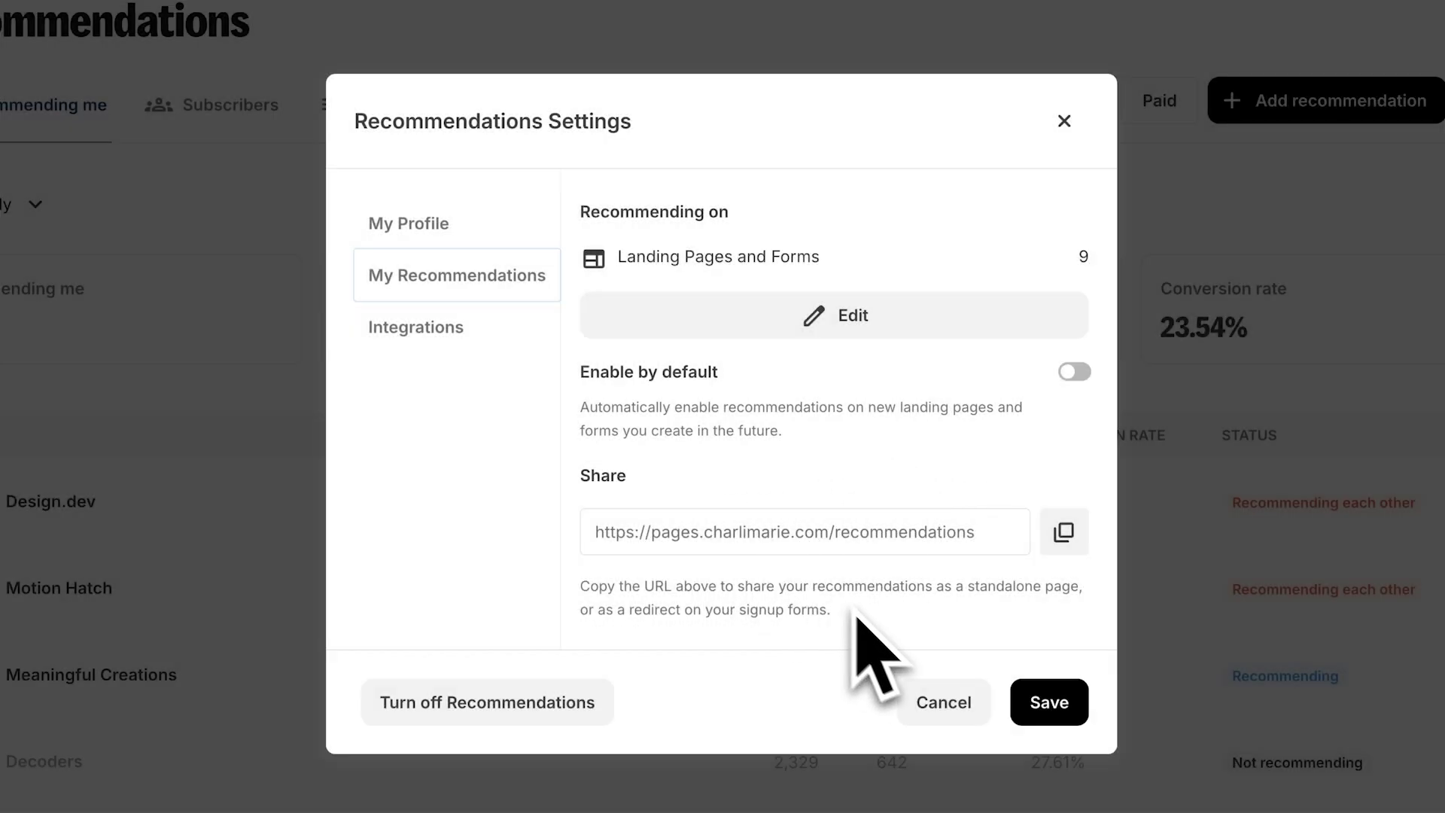
{"action": "left_click", "coordinate": [934, 703]}
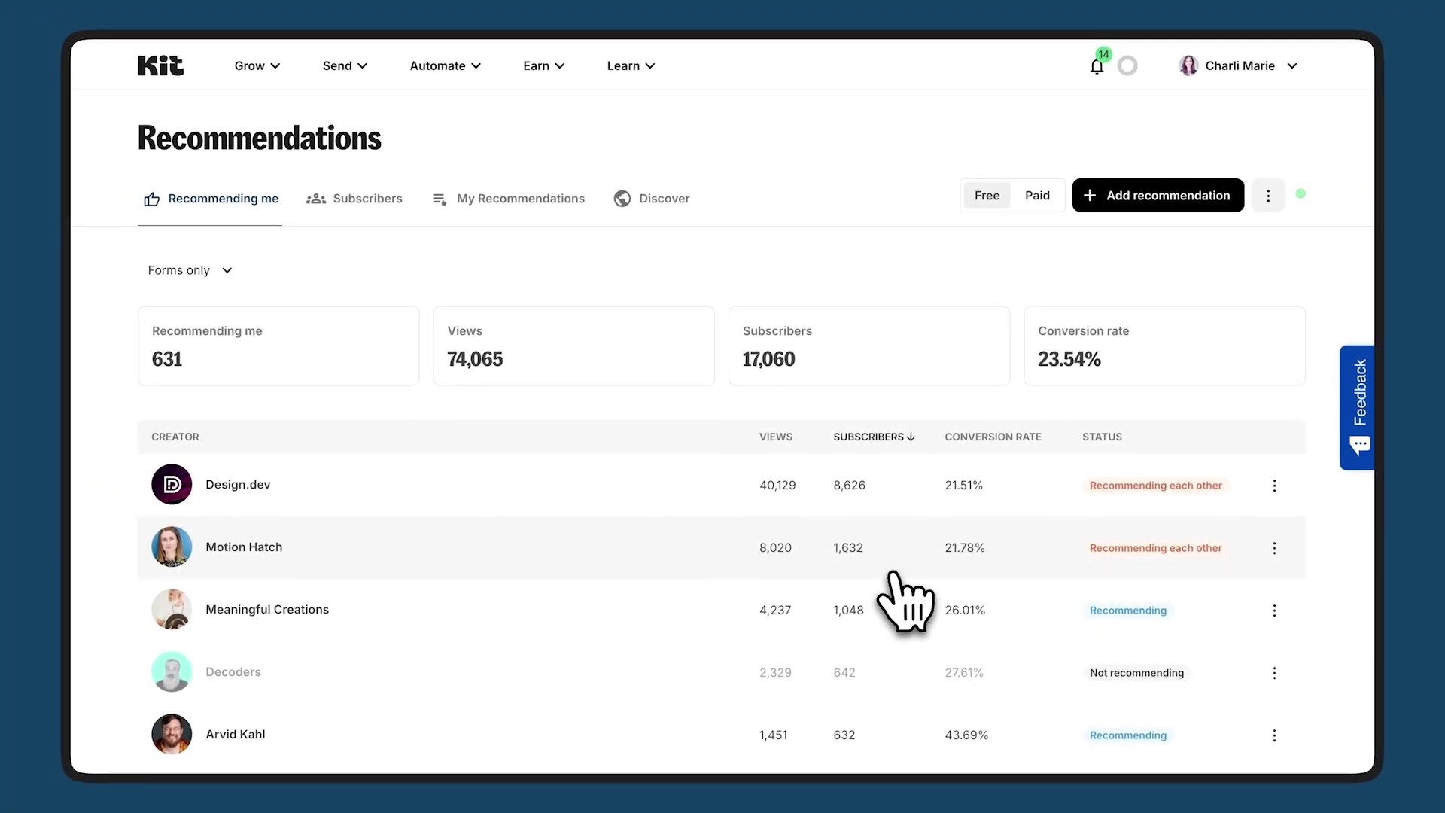
Look through the creators recommending you and view the full list of creators that recommend Design.dev.
{"action": "scroll", "coordinate": [894, 576], "scroll_direction": "down", "scroll_amount": 1}
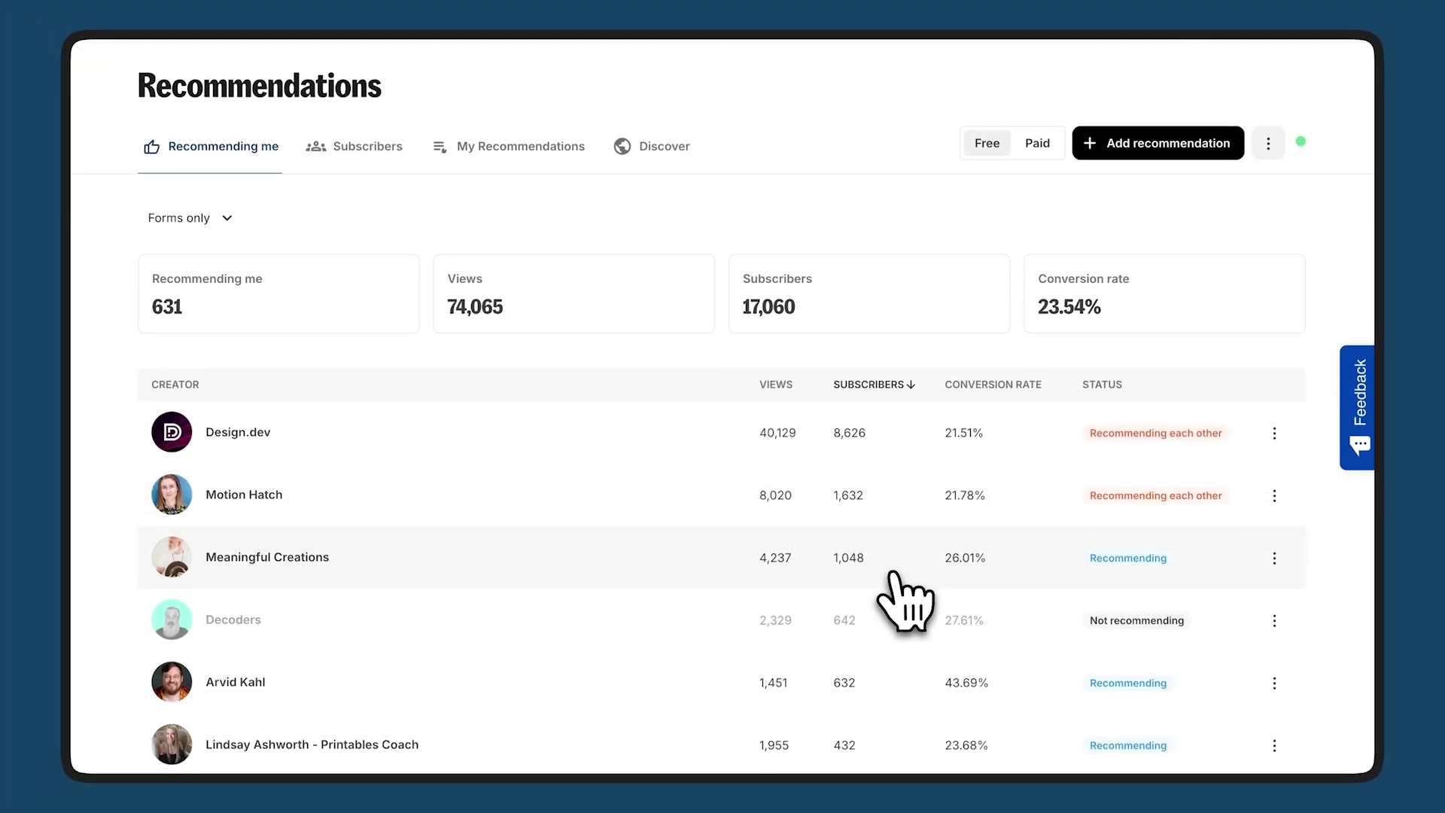
{"action": "scroll", "coordinate": [903, 602], "scroll_direction": "down", "scroll_amount": 1}
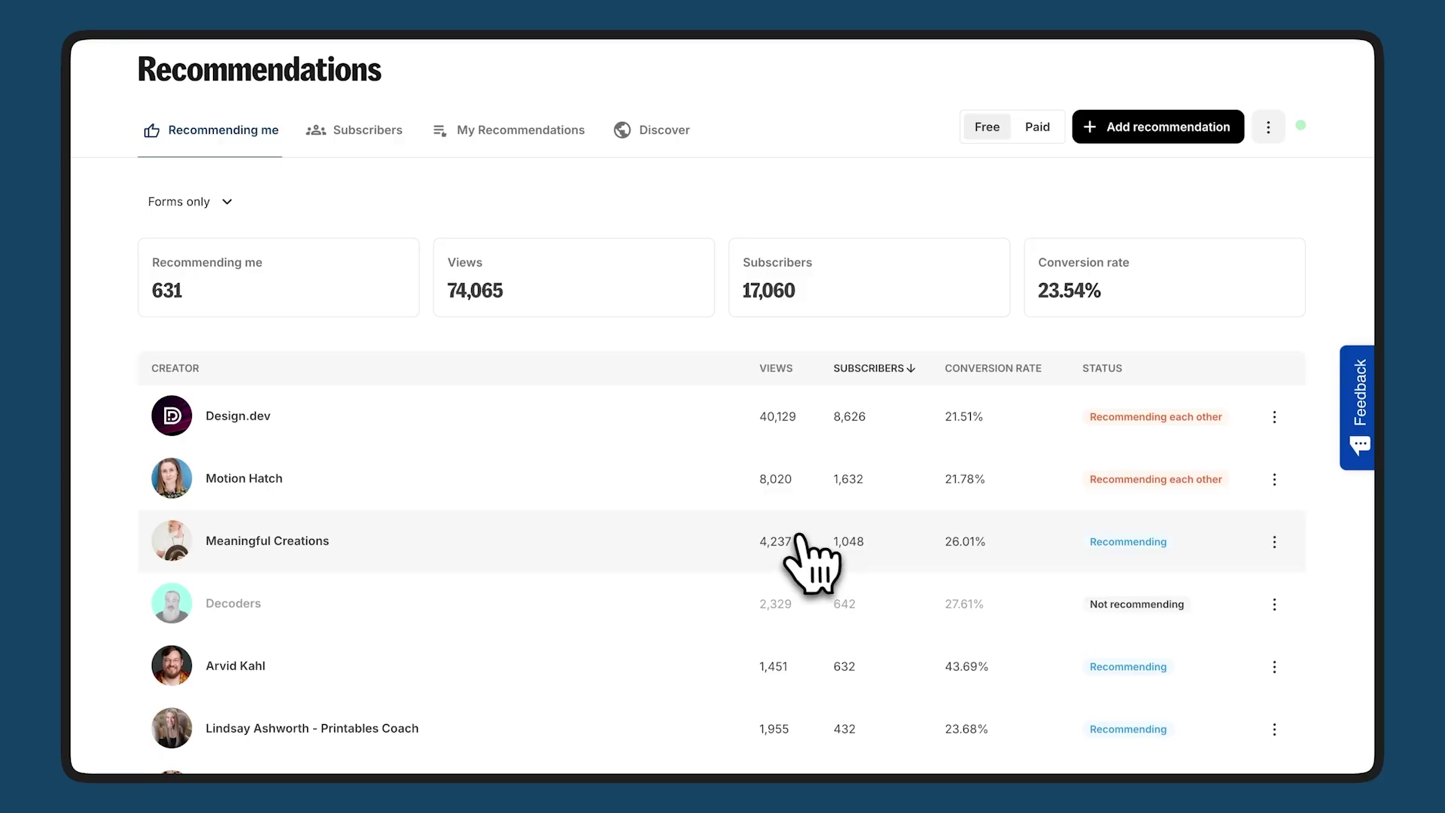
{"action": "left_click", "coordinate": [334, 415]}
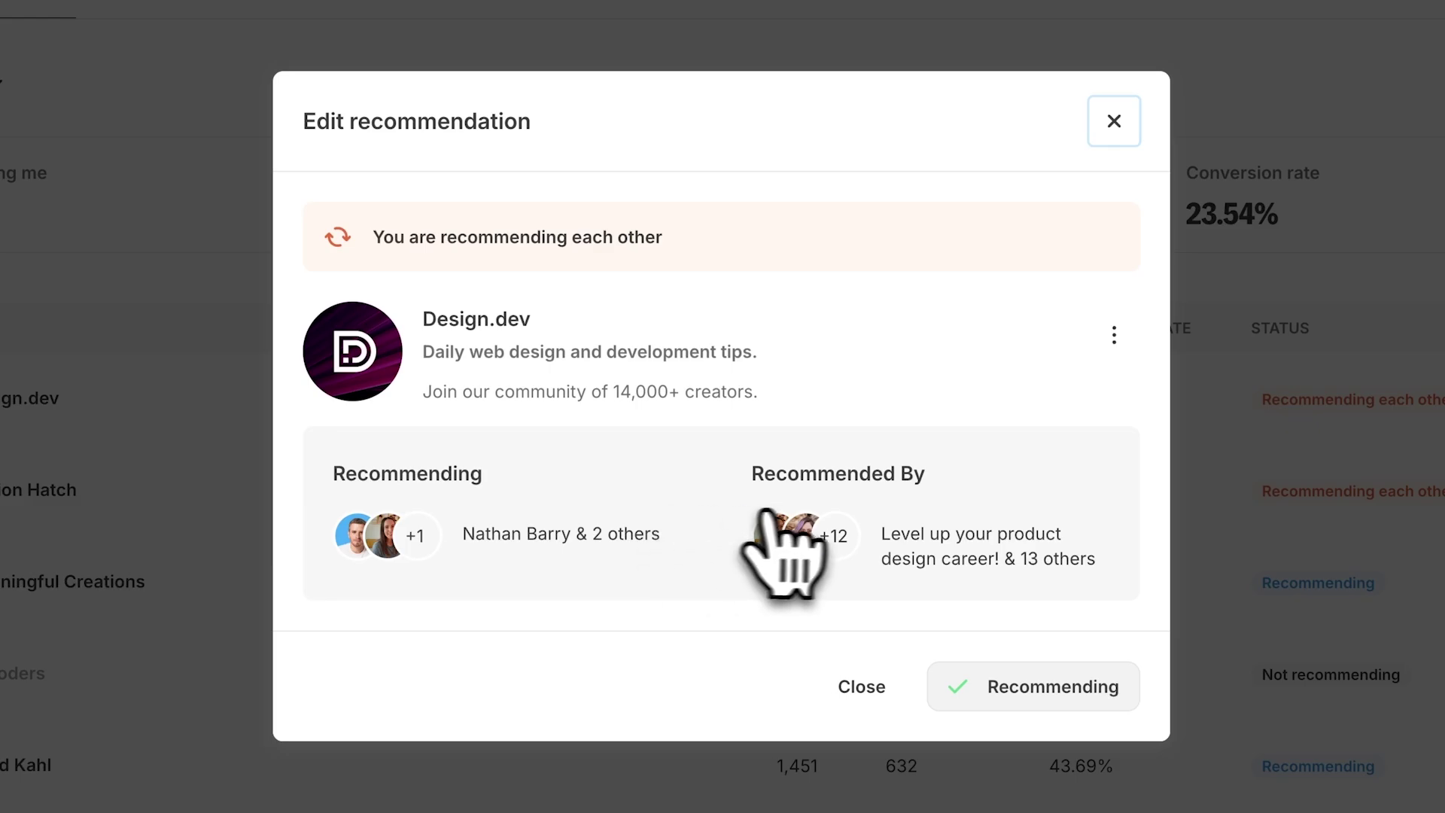
{"action": "left_click", "coordinate": [883, 534]}
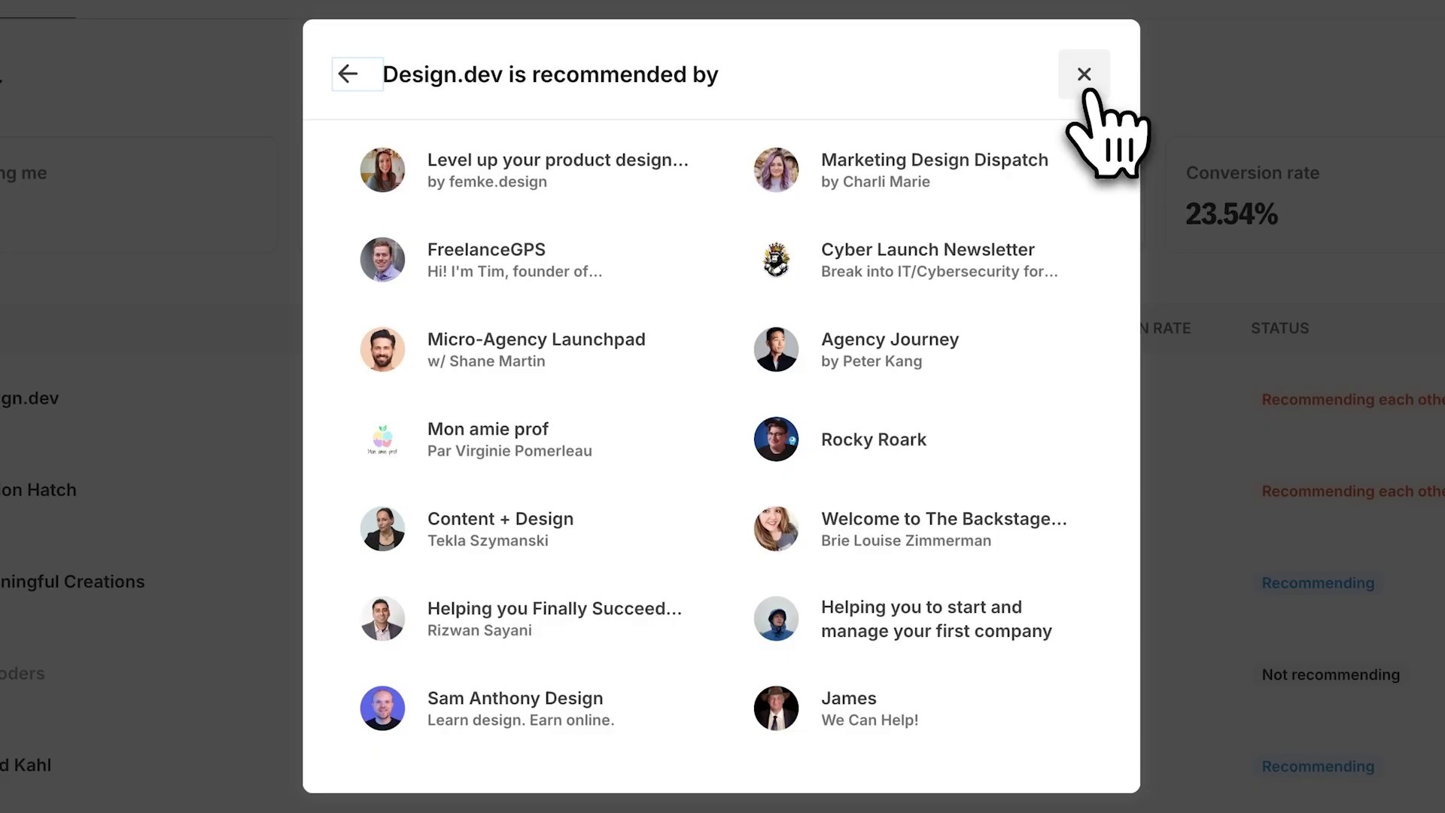
{"action": "left_click", "coordinate": [1089, 92]}
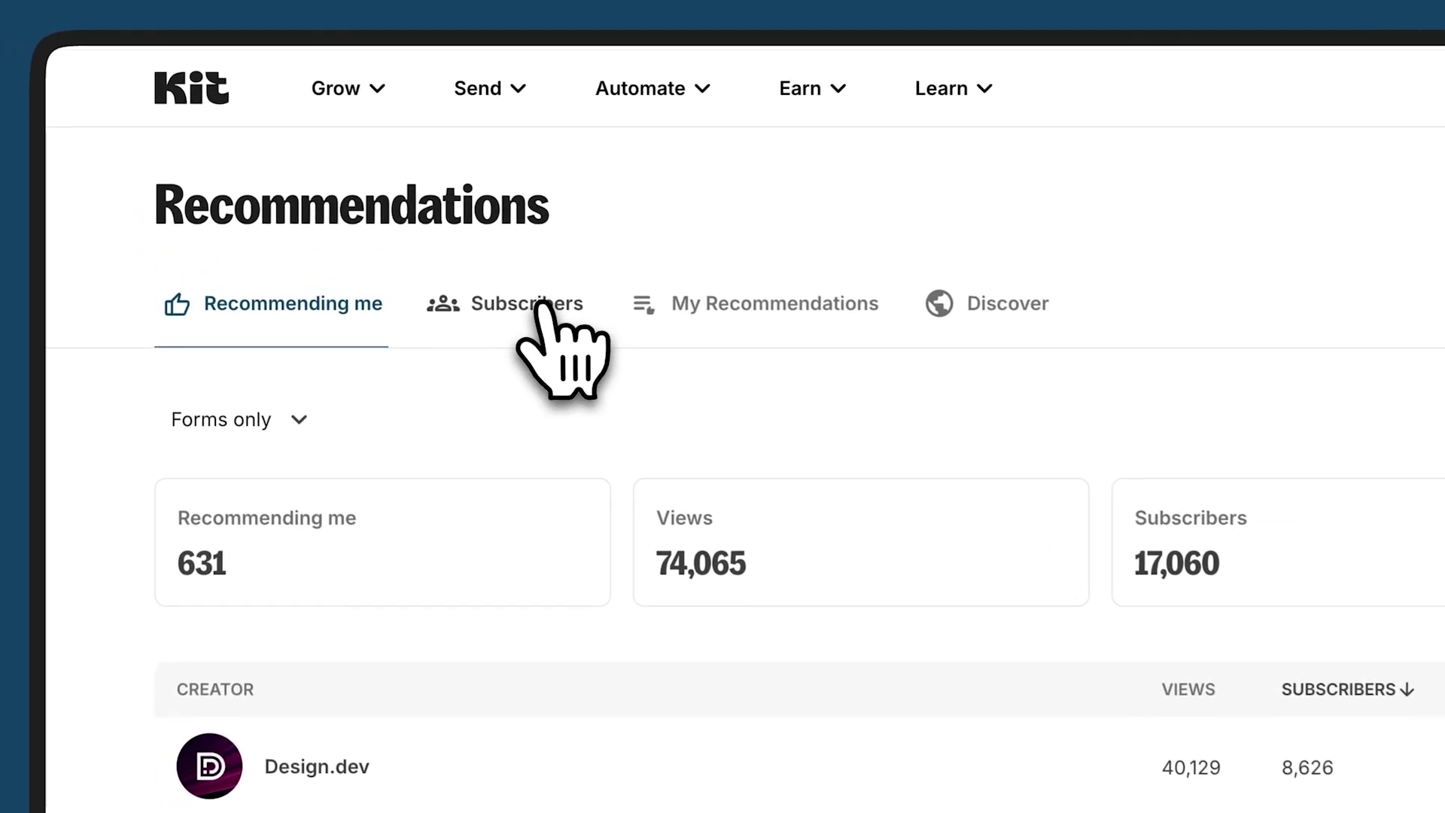
Examine the subscribers gained through recommendations, including their engagement rates and which creator recommended each one.
{"action": "left_click", "coordinate": [376, 198]}
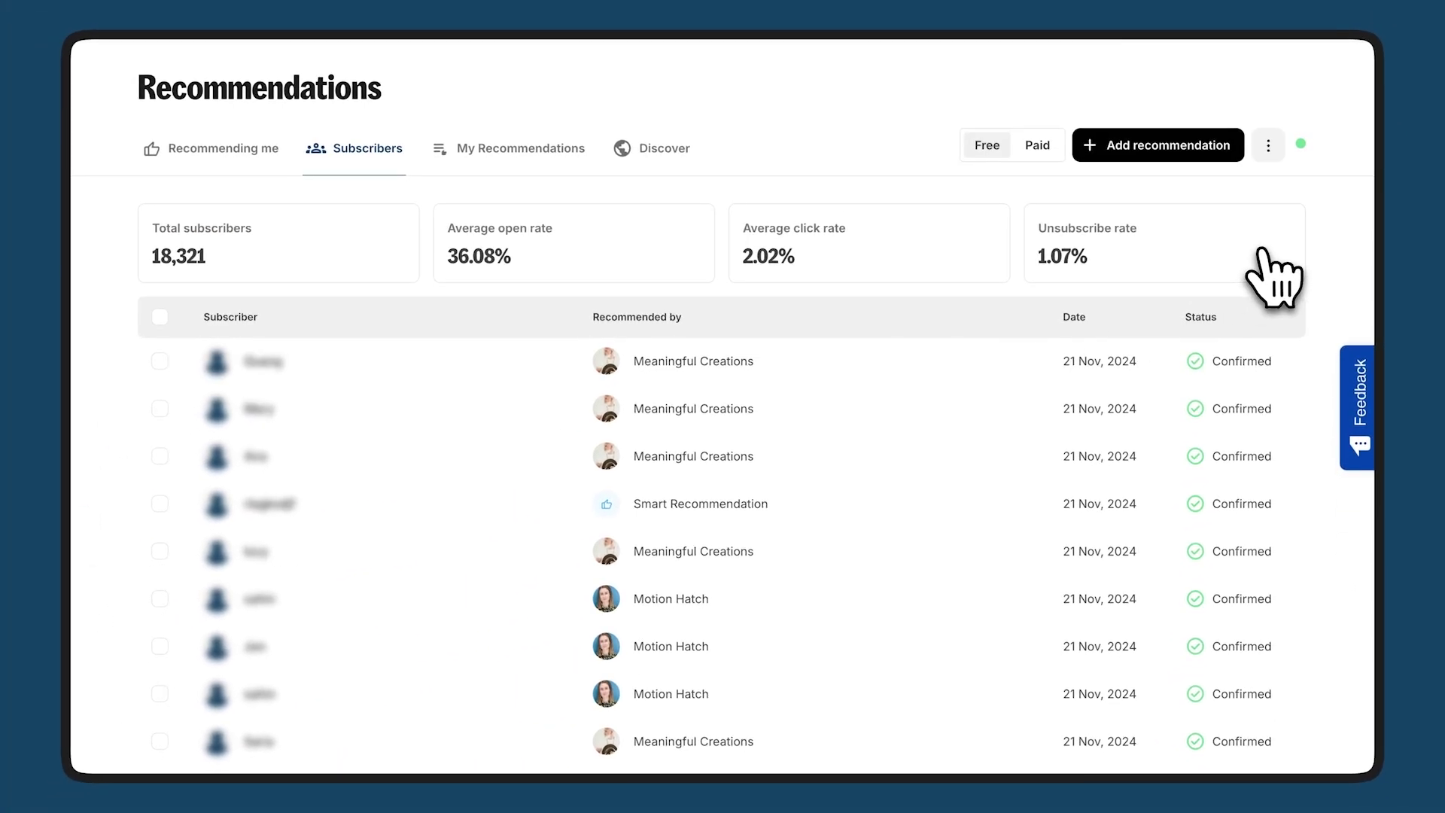
{"action": "scroll", "coordinate": [1265, 271], "scroll_direction": "down", "scroll_amount": 1}
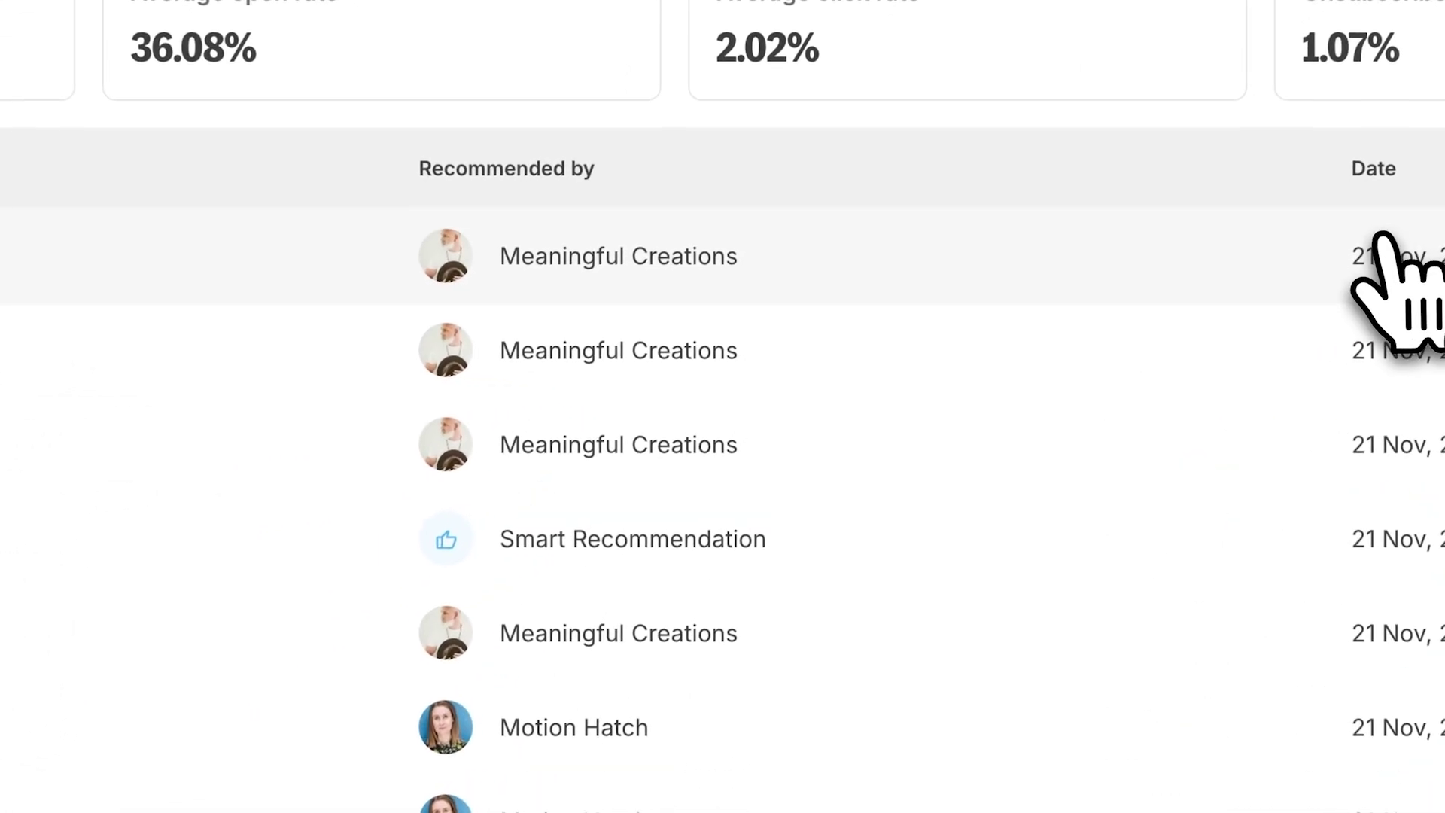